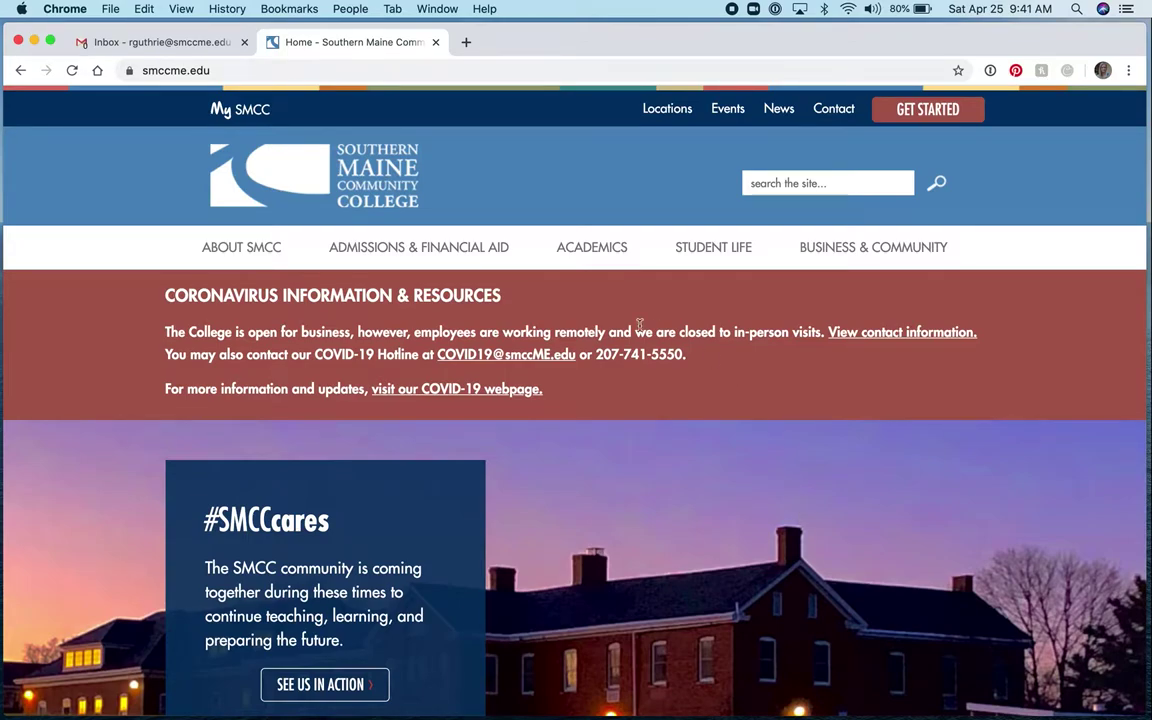
From the Gmail inbox, open Google Drive through the Google apps launcher
{"action": "left_click", "coordinate": [184, 44]}
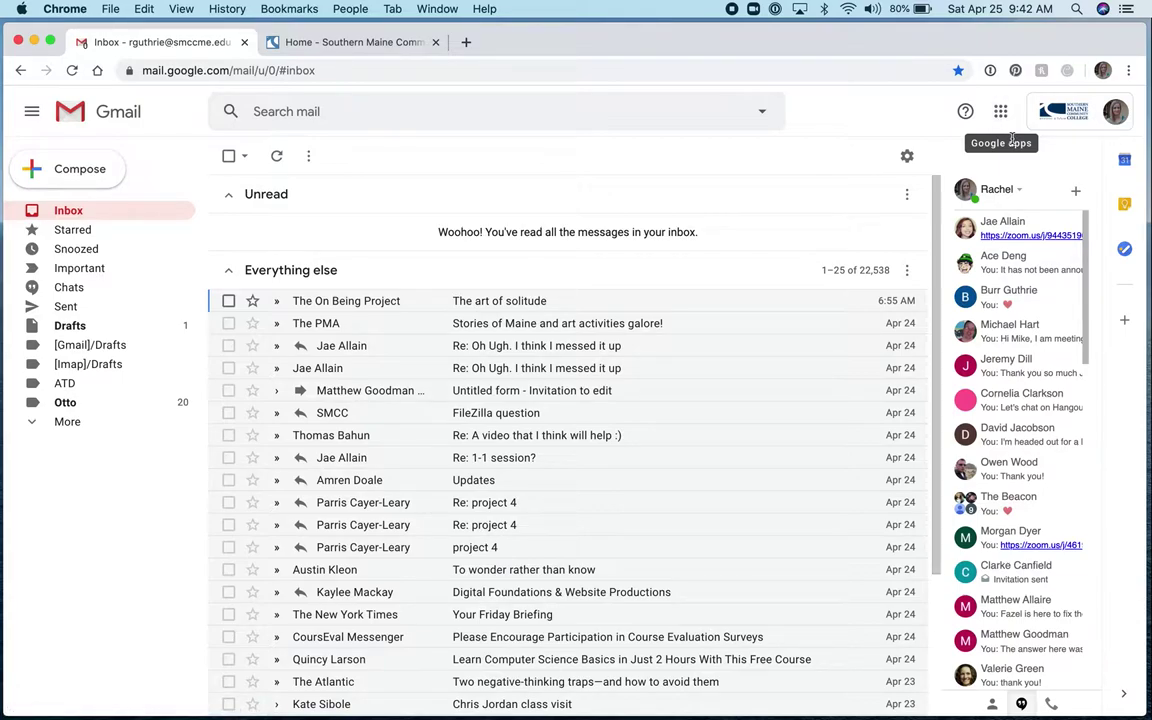
{"action": "left_click", "coordinate": [1000, 120]}
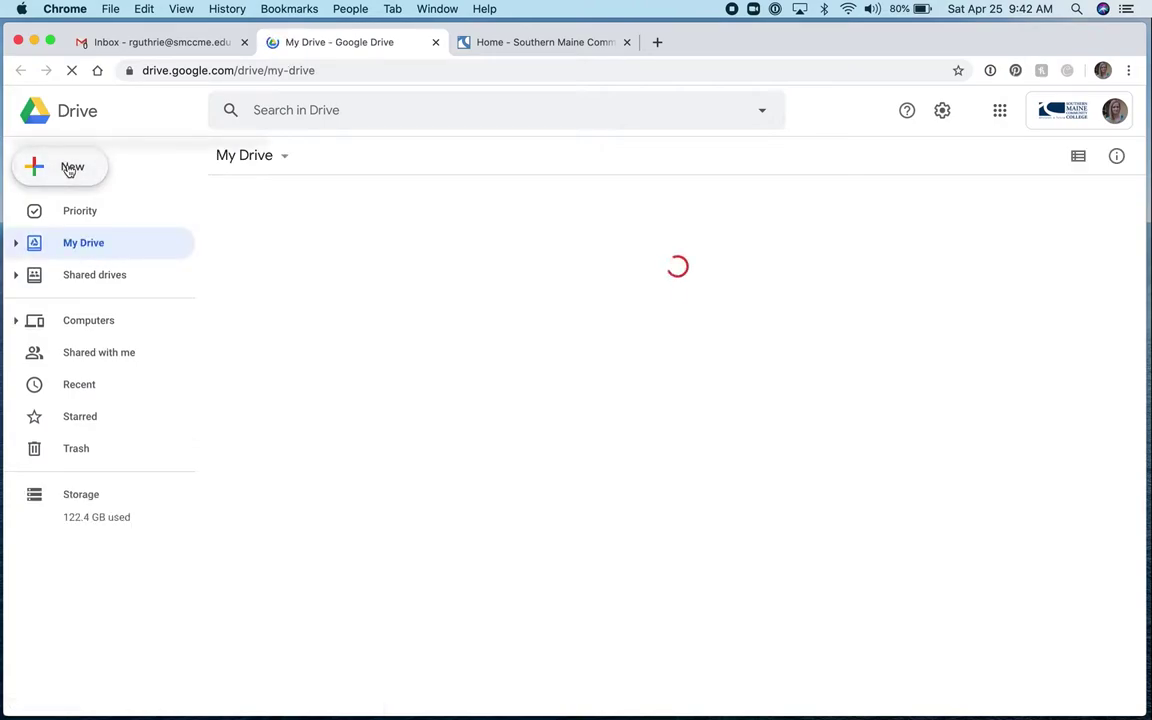
Create a new My Drive folder named 'CNMS 111' followed by the student's full name
{"action": "left_click", "coordinate": [68, 170]}
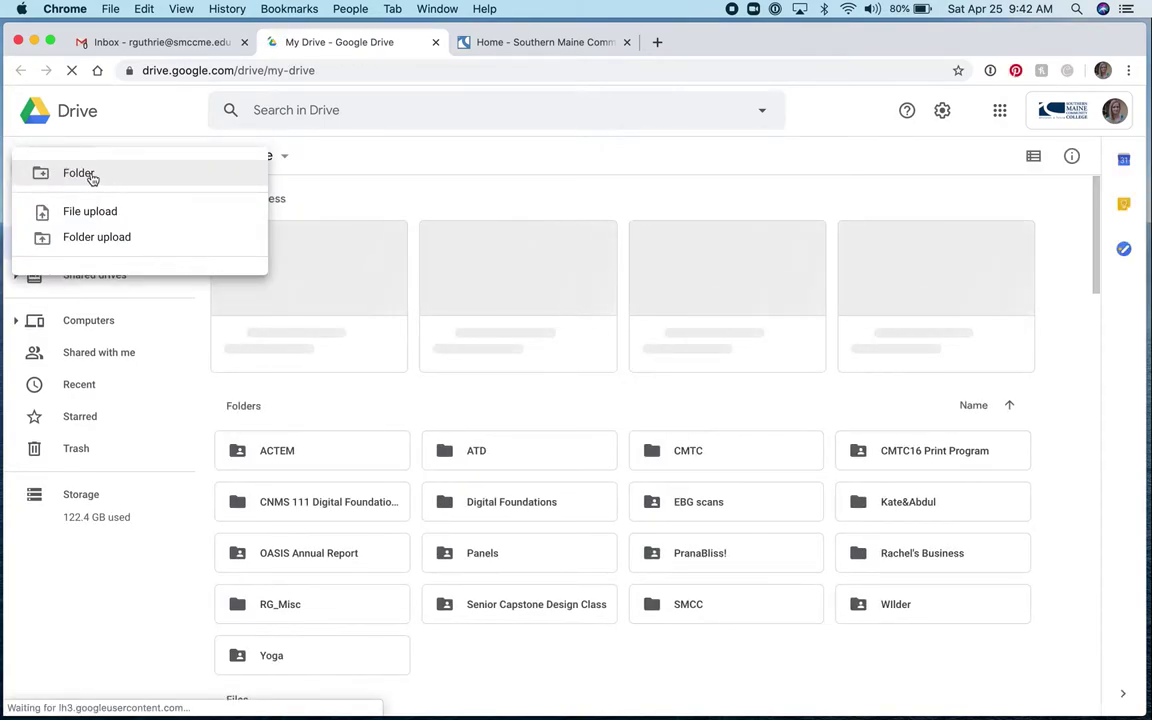
{"action": "left_click", "coordinate": [90, 175]}
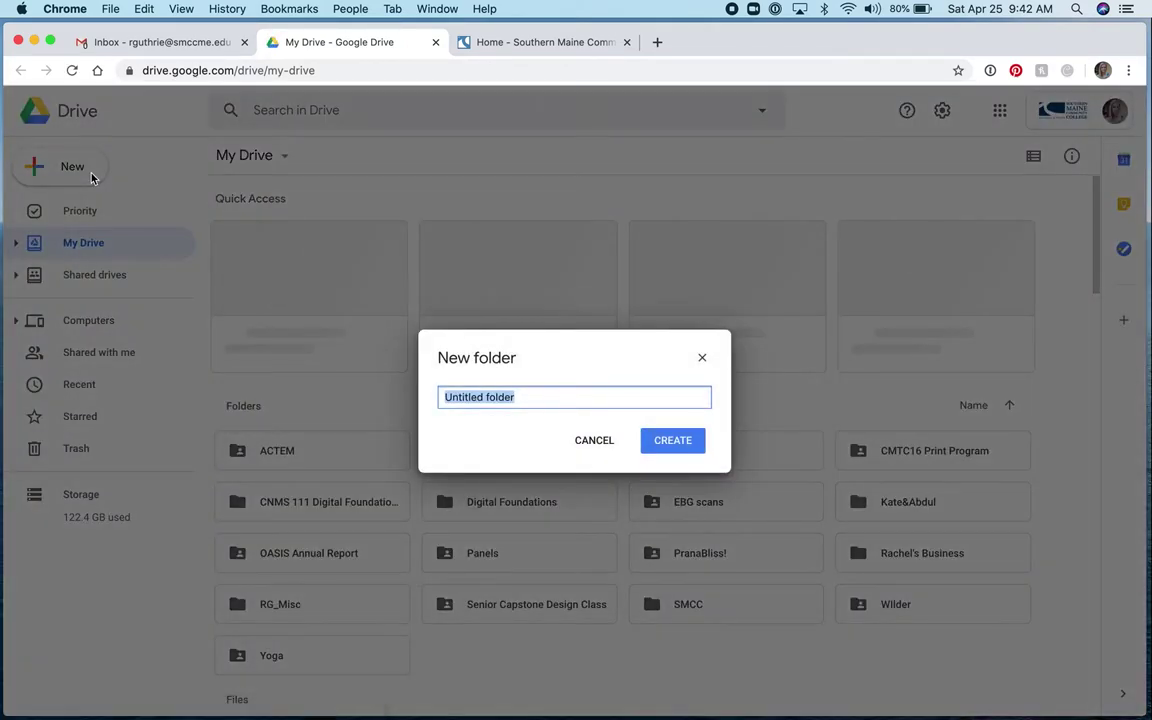
{"action": "type", "text": "CNMS"}
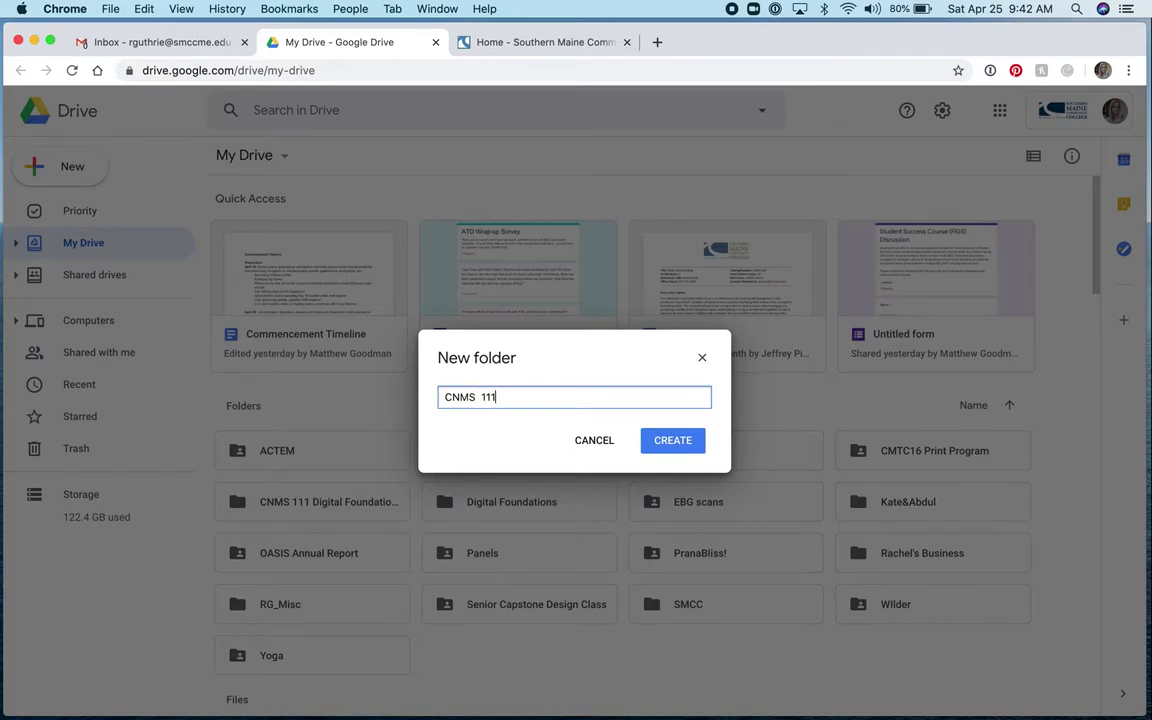
{"action": "key", "text": "shift+alt+Left"}
{"action": "key", "text": "shift+Left"}
{"action": "key", "text": "shift+Left"}
{"action": "key", "text": "shift+Left"}
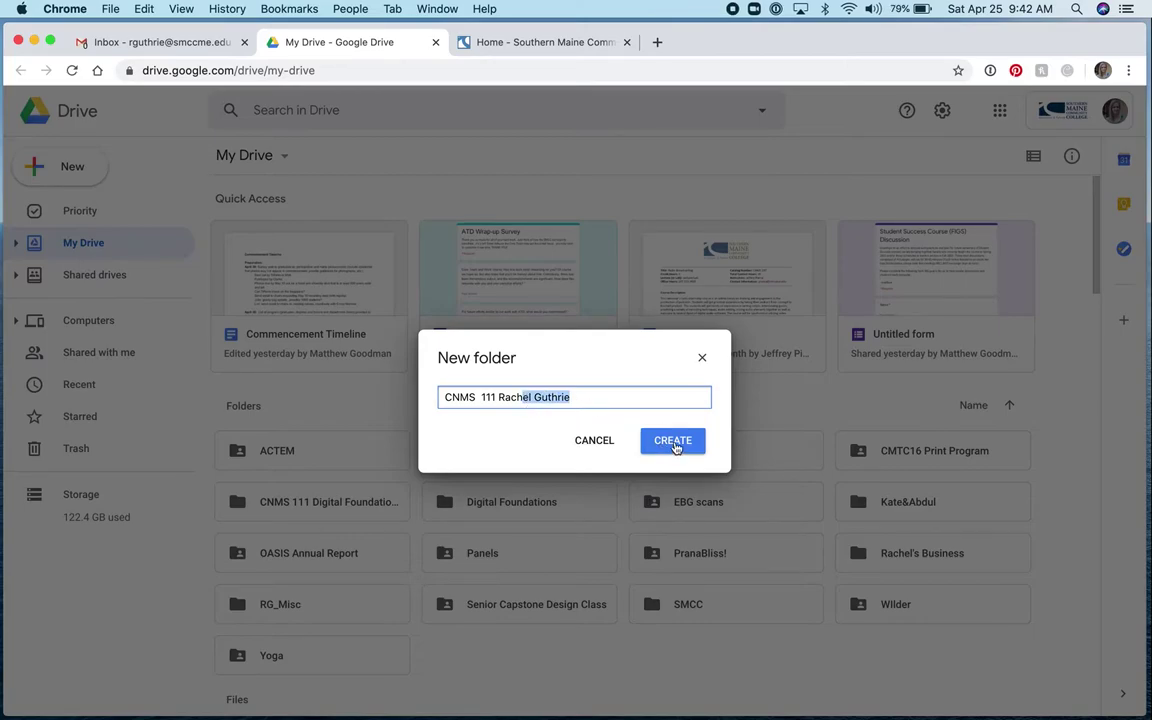
{"action": "left_click", "coordinate": [673, 441]}
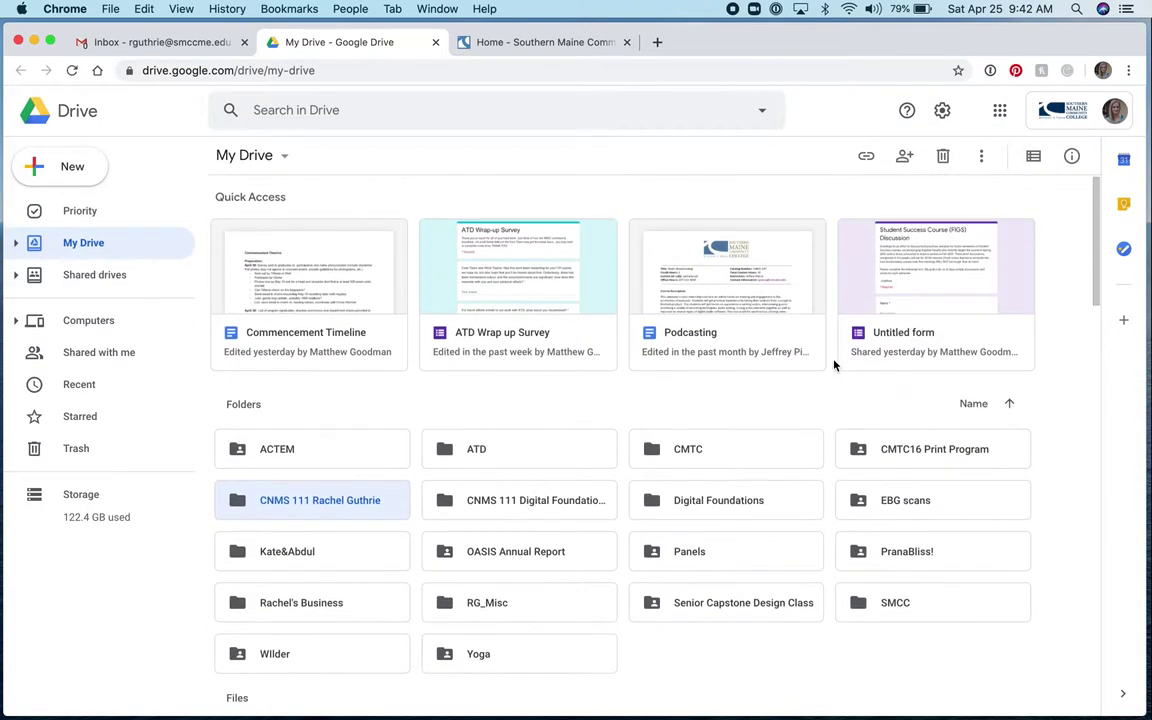
Toggle the My Drive view so folders appear in list layout
{"action": "left_click", "coordinate": [1034, 158]}
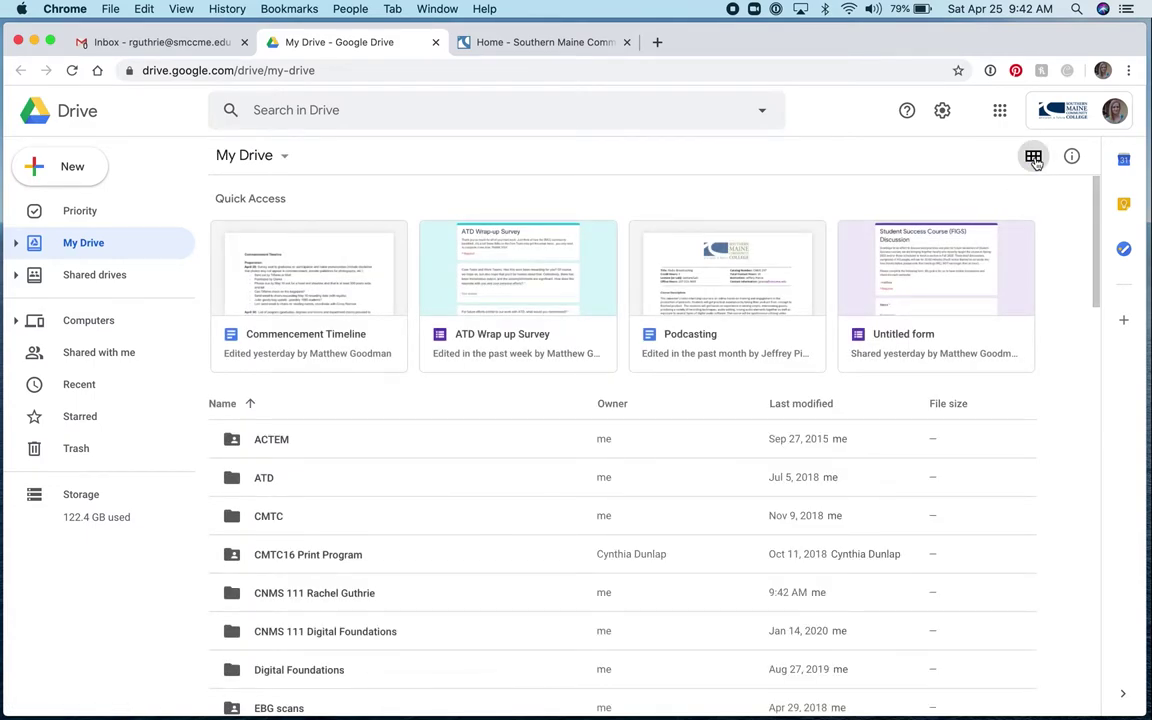
{"action": "left_click", "coordinate": [1034, 158]}
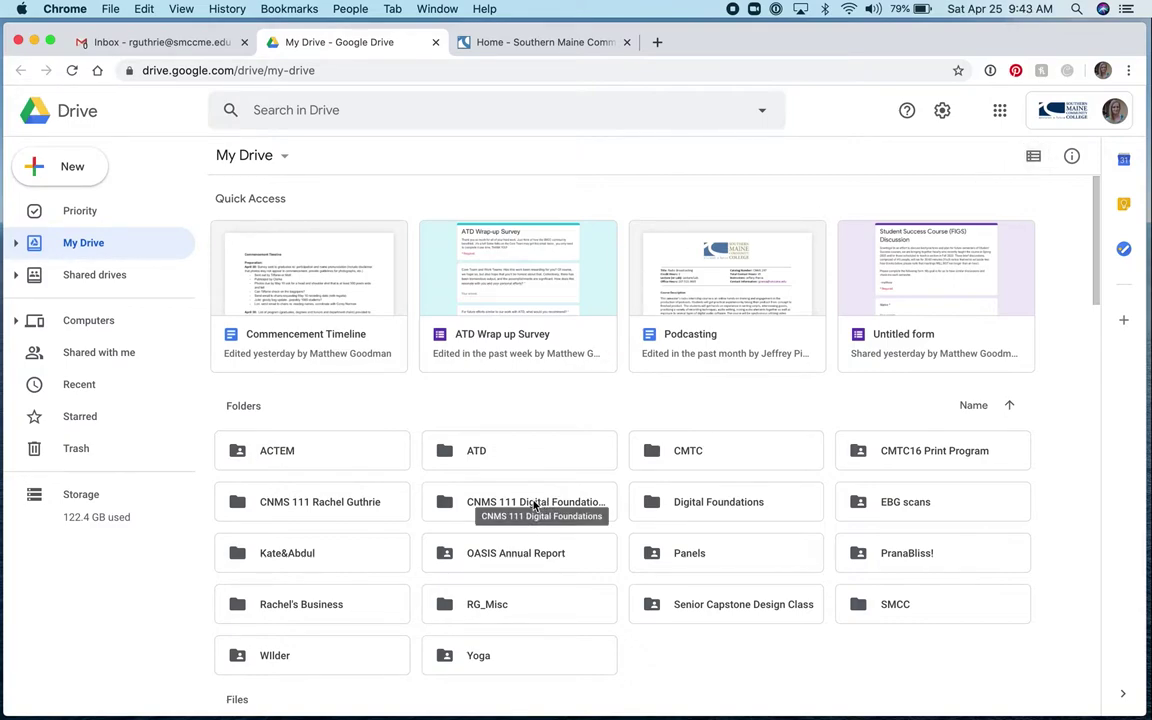
{"action": "left_click", "coordinate": [1034, 157]}
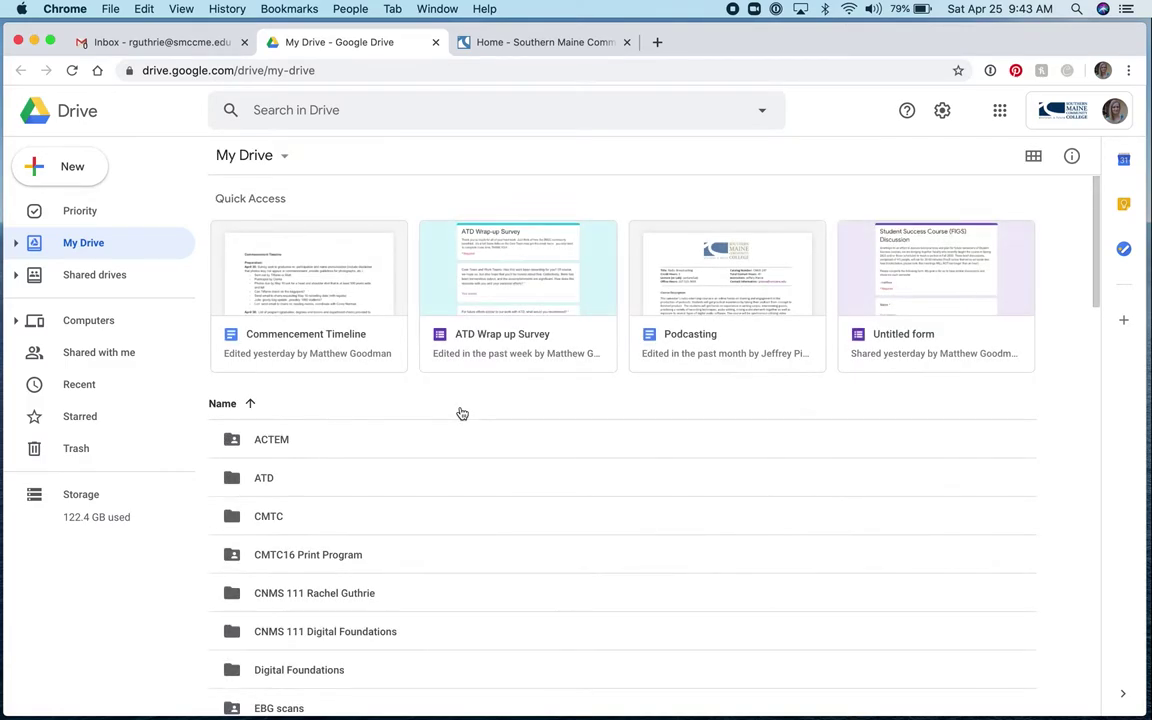
Inside the CNMS 111 class folder, create an 'Adobe Illustrator' subfolder
{"action": "double_click", "coordinate": [307, 598]}
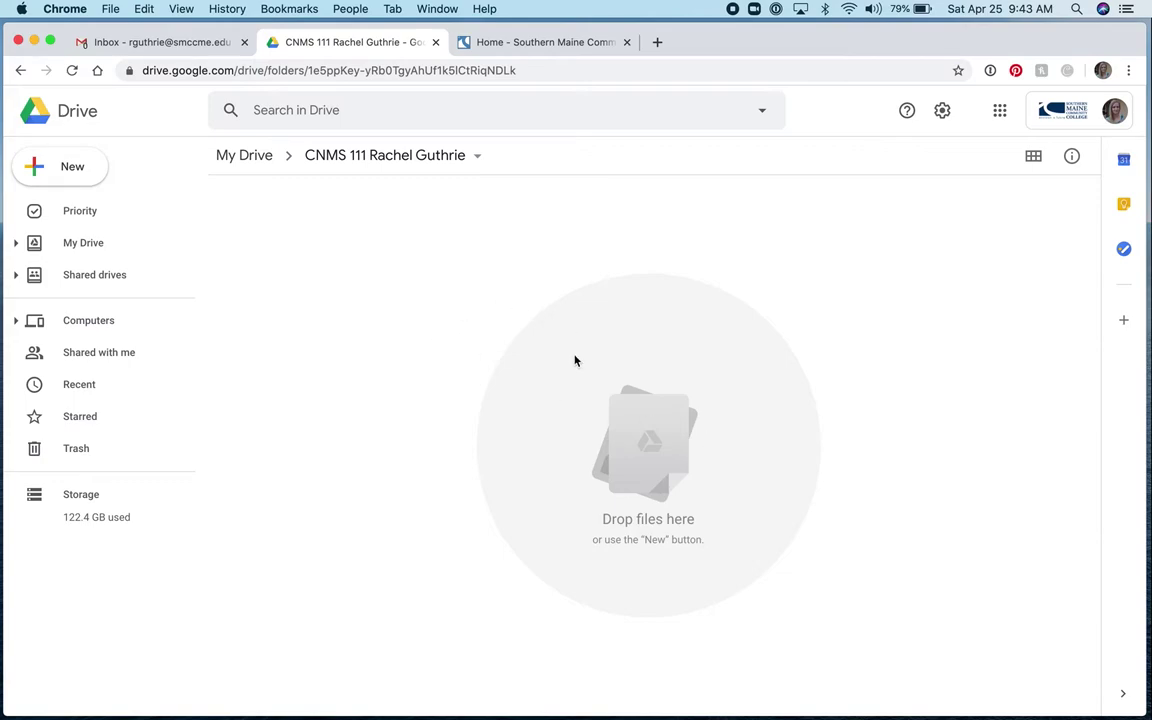
{"action": "left_click", "coordinate": [80, 176]}
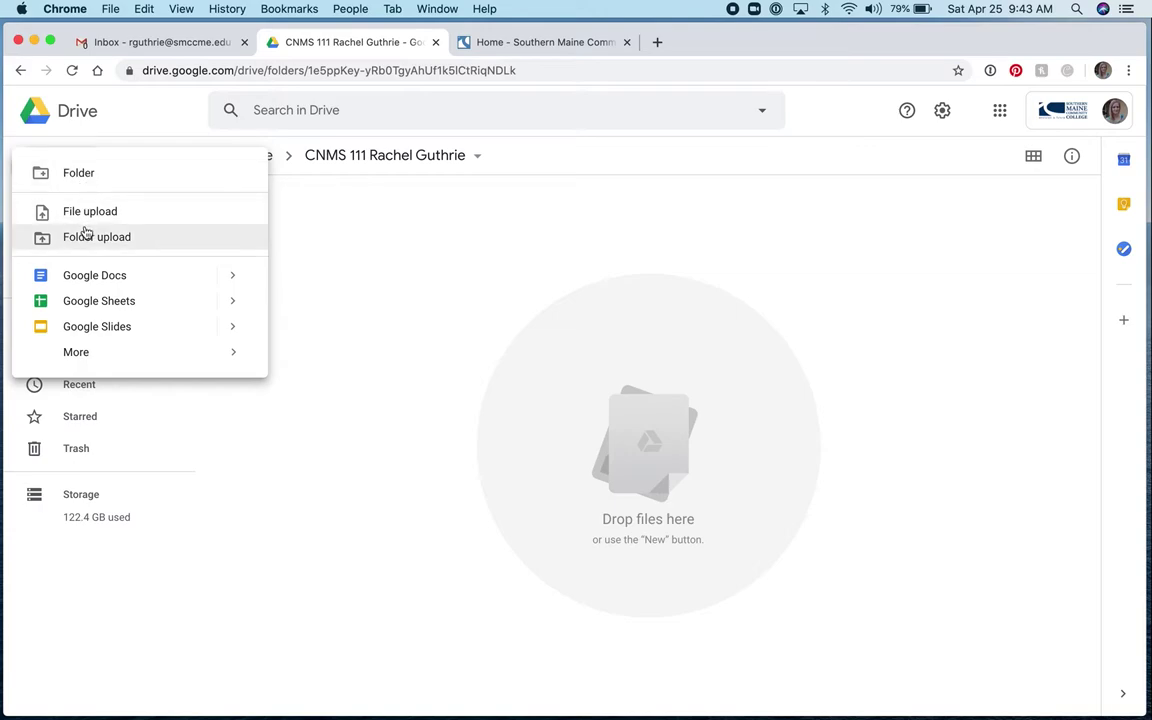
{"action": "left_click", "coordinate": [85, 180]}
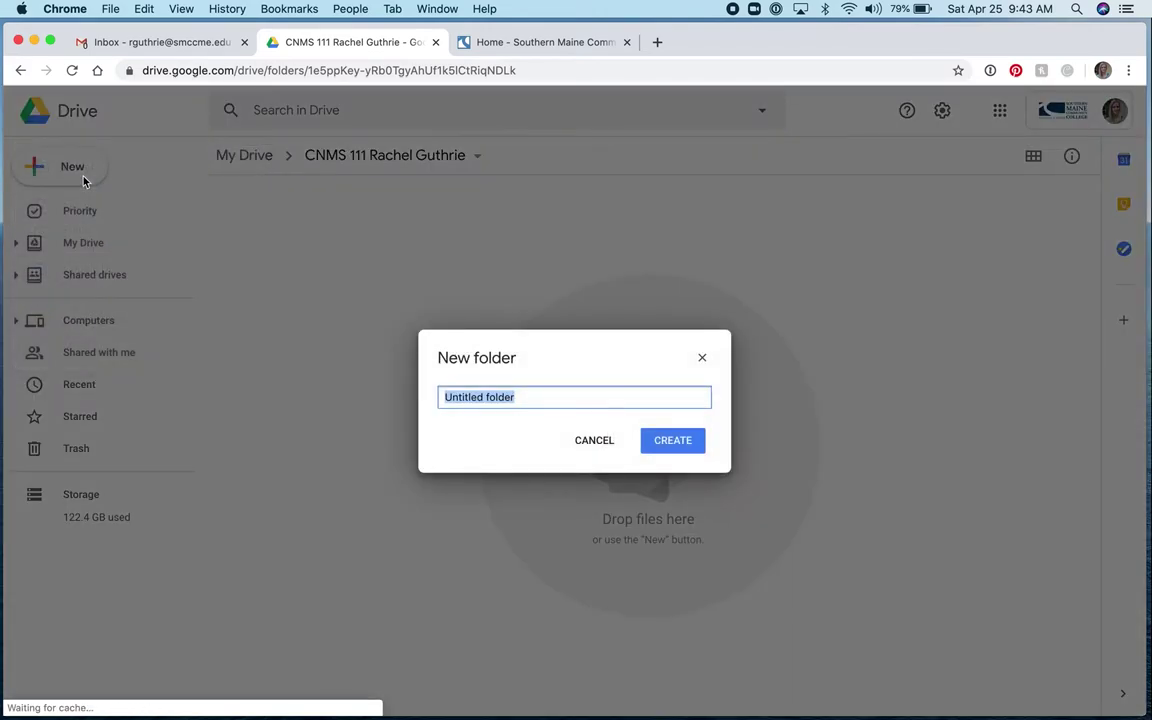
{"action": "type", "text": "A"}
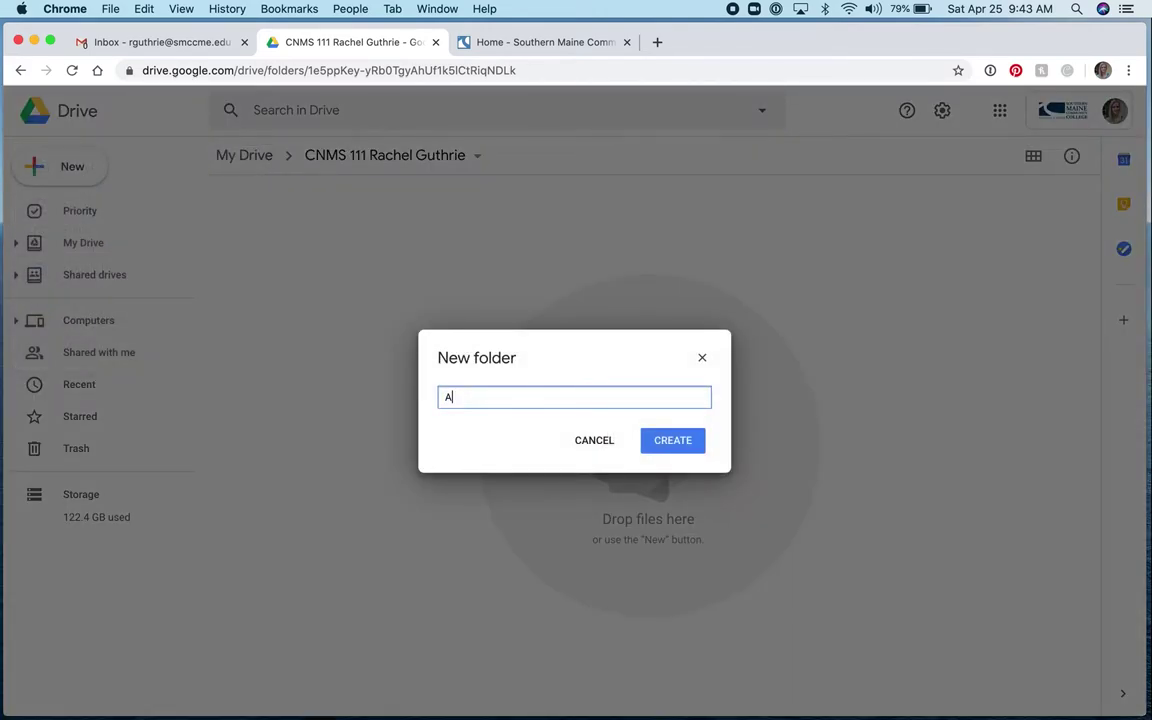
{"action": "type", "text": "dobe Illustrator"}
{"action": "left_click", "coordinate": [689, 441]}
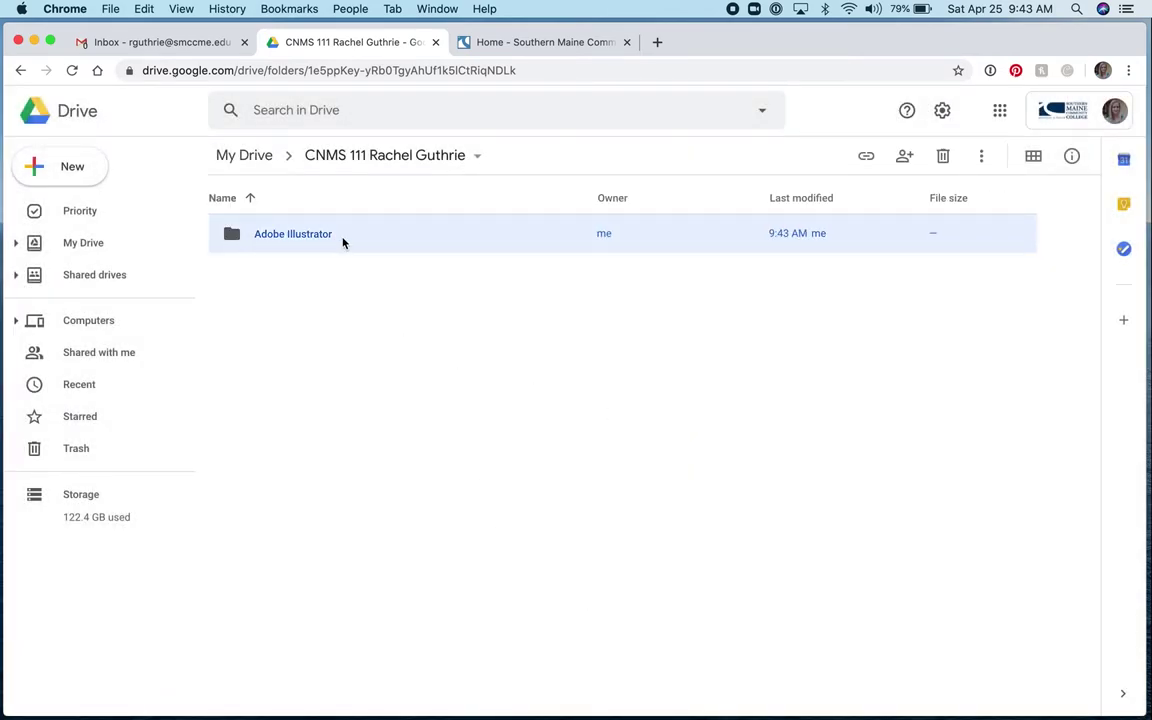
Create the 'Adobe Photoshop' and 'After Effects' subfolders in the class folder
{"action": "left_click", "coordinate": [70, 167]}
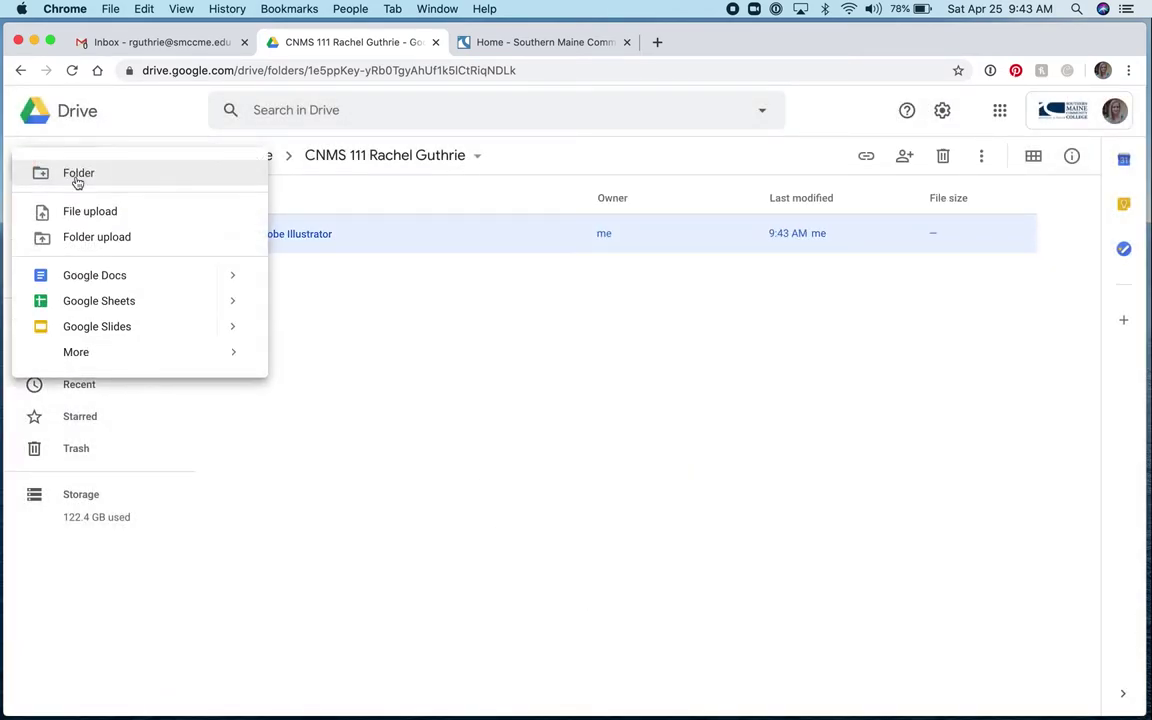
{"action": "left_click", "coordinate": [77, 175]}
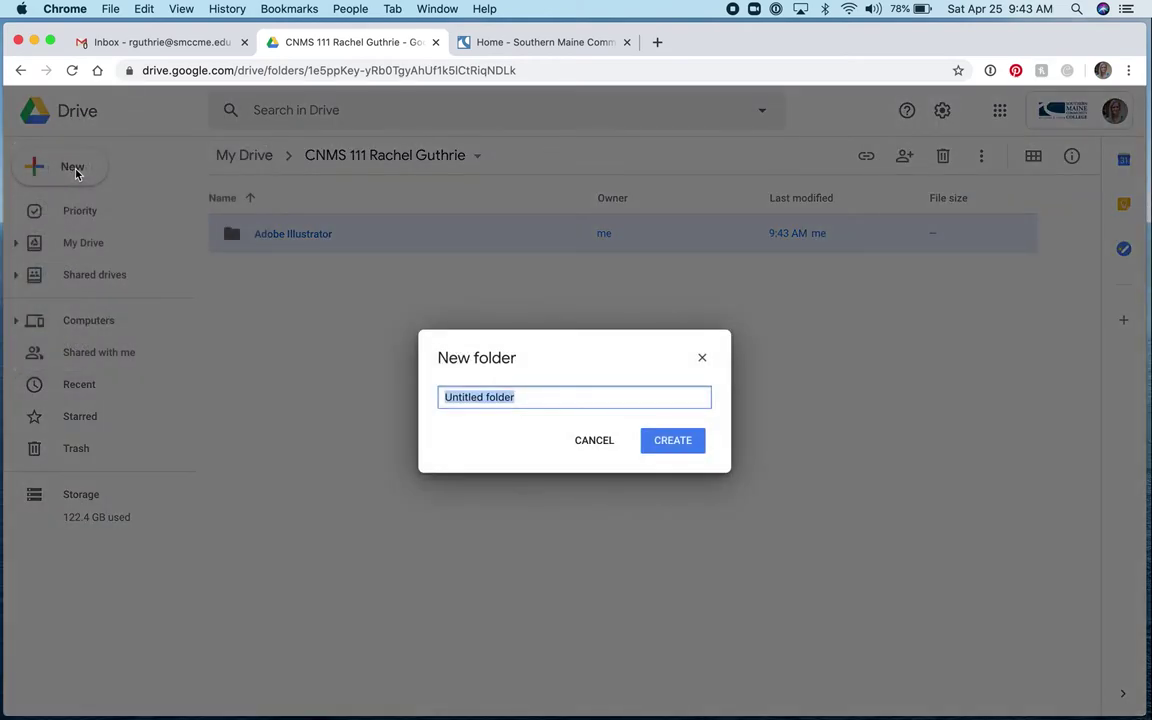
{"action": "type", "text": "Adobe P"}
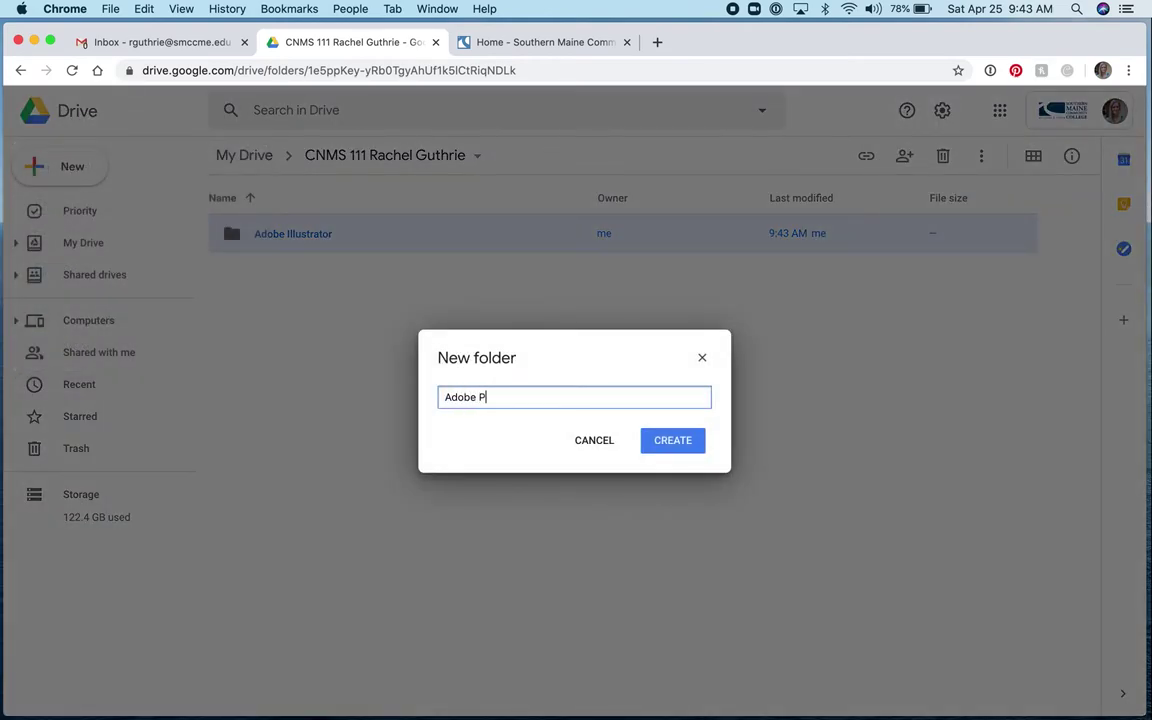
{"action": "type", "text": "hotoshop"}
{"action": "left_click", "coordinate": [671, 442]}
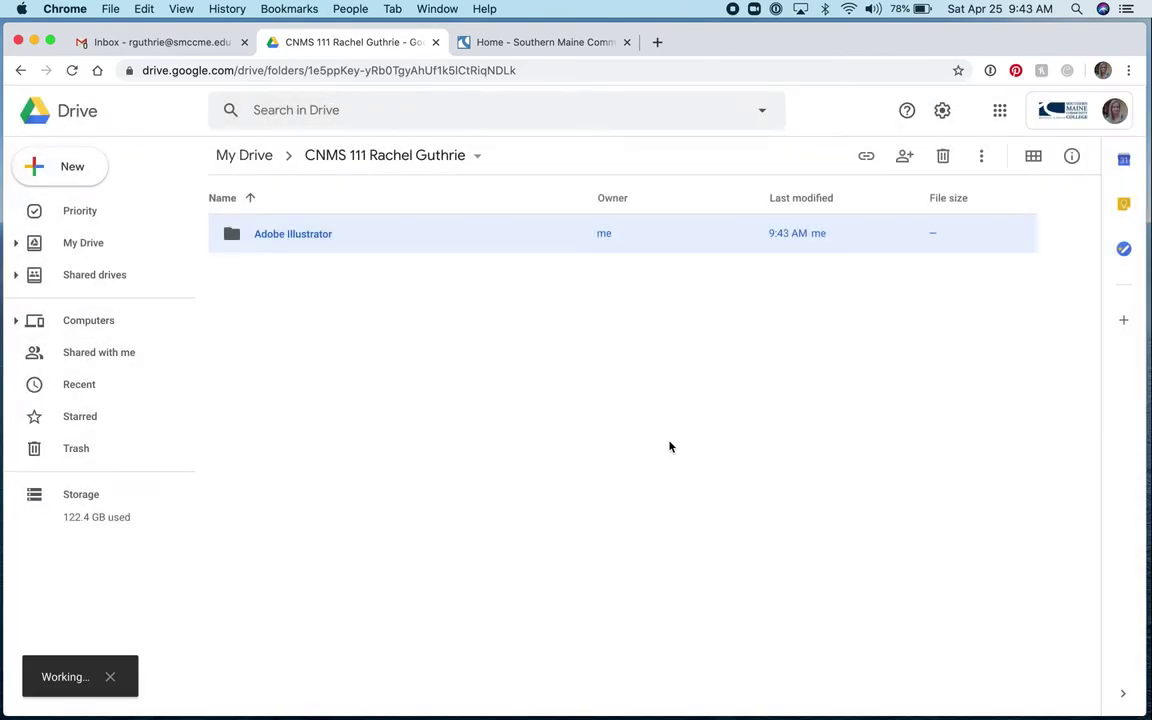
{"action": "left_click", "coordinate": [77, 168]}
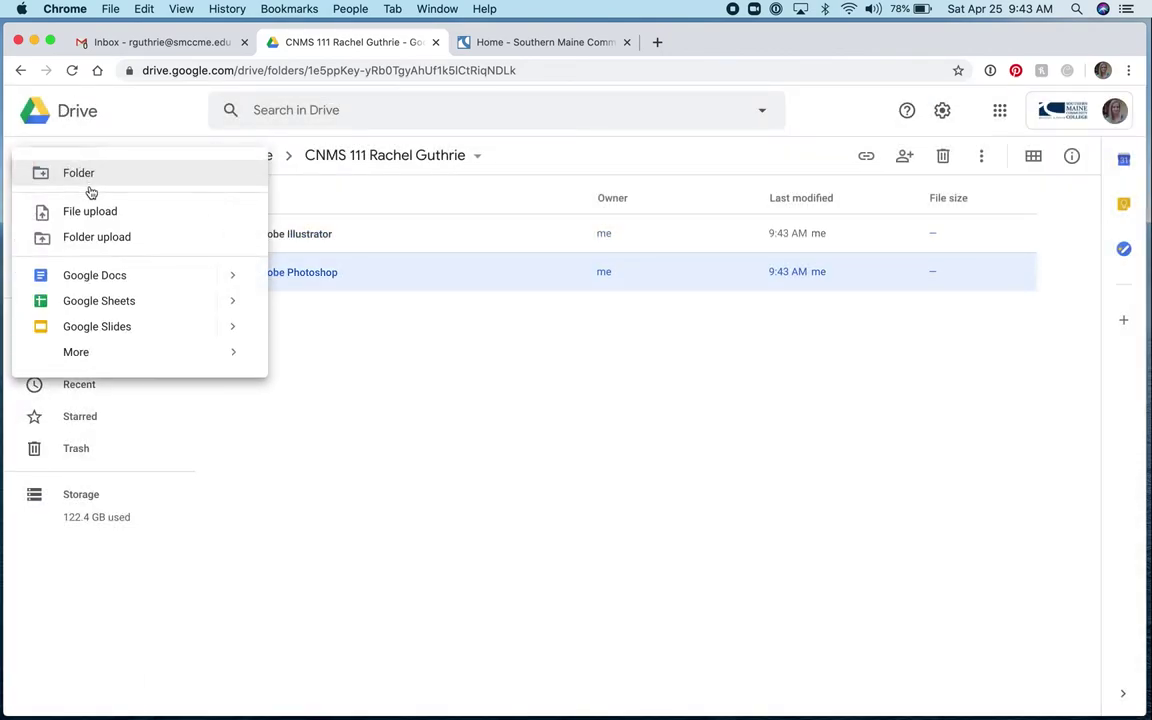
{"action": "left_click", "coordinate": [87, 175]}
{"action": "type", "text": "After Effects"}
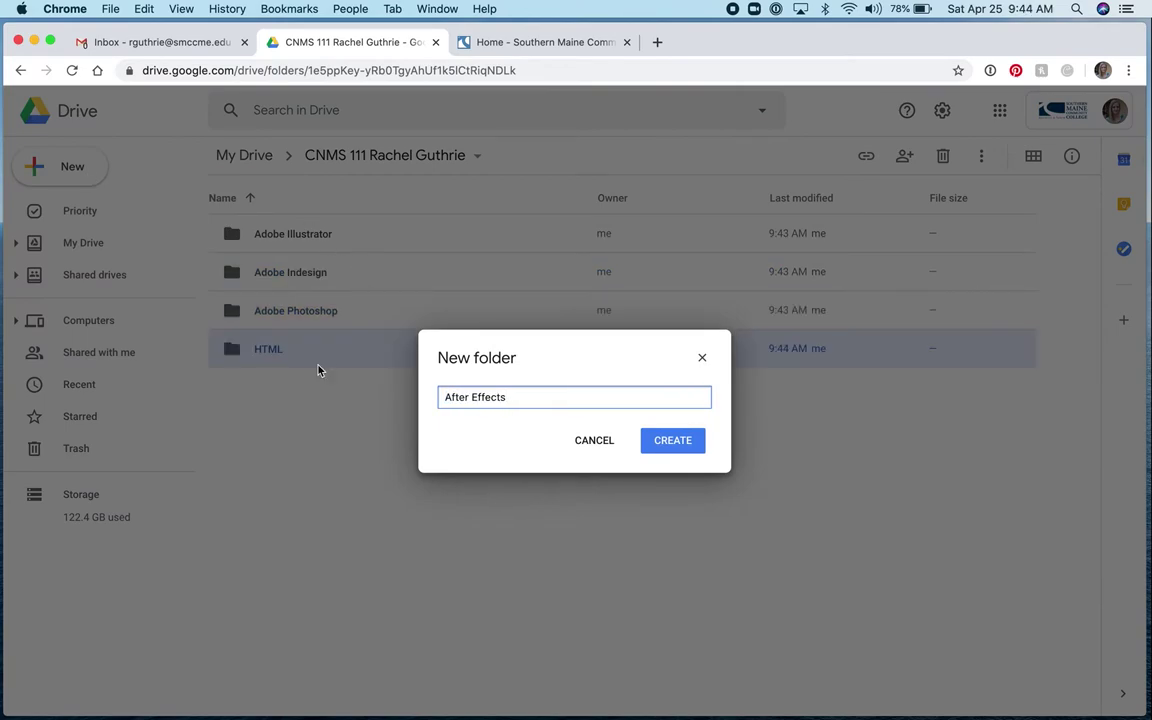
{"action": "left_click", "coordinate": [664, 441]}
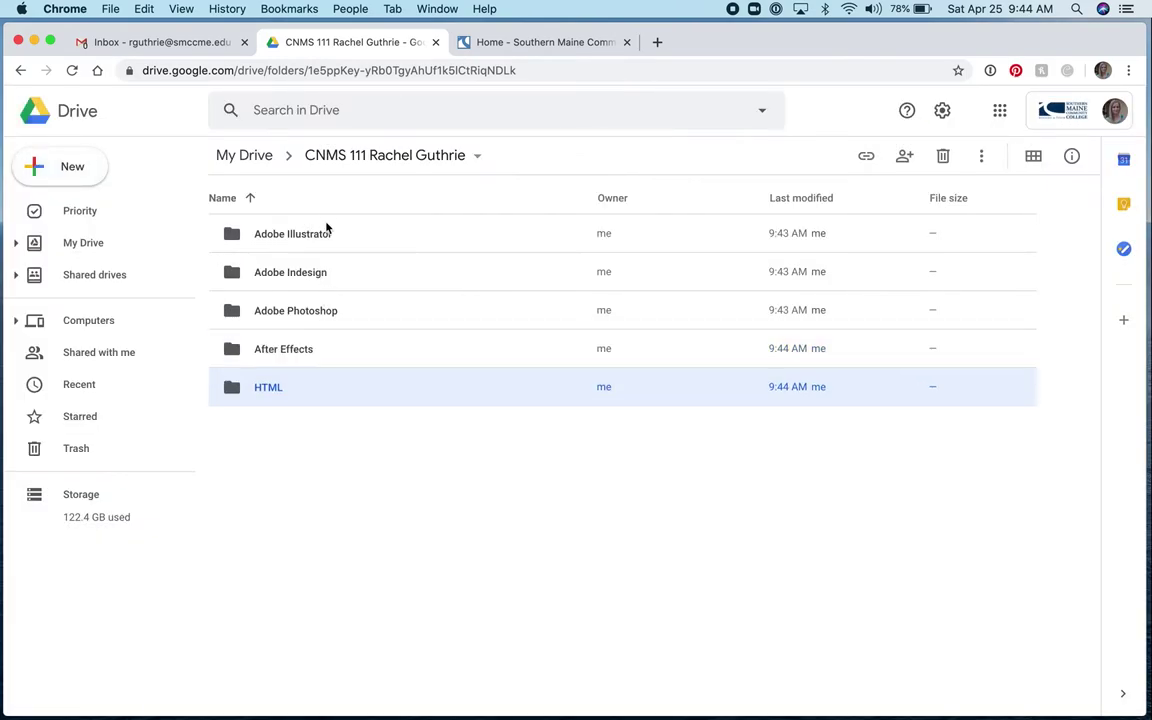
Go back to My Drive, select the CNMS 111 class folder, and open its sharing dialog
{"action": "left_click", "coordinate": [392, 157]}
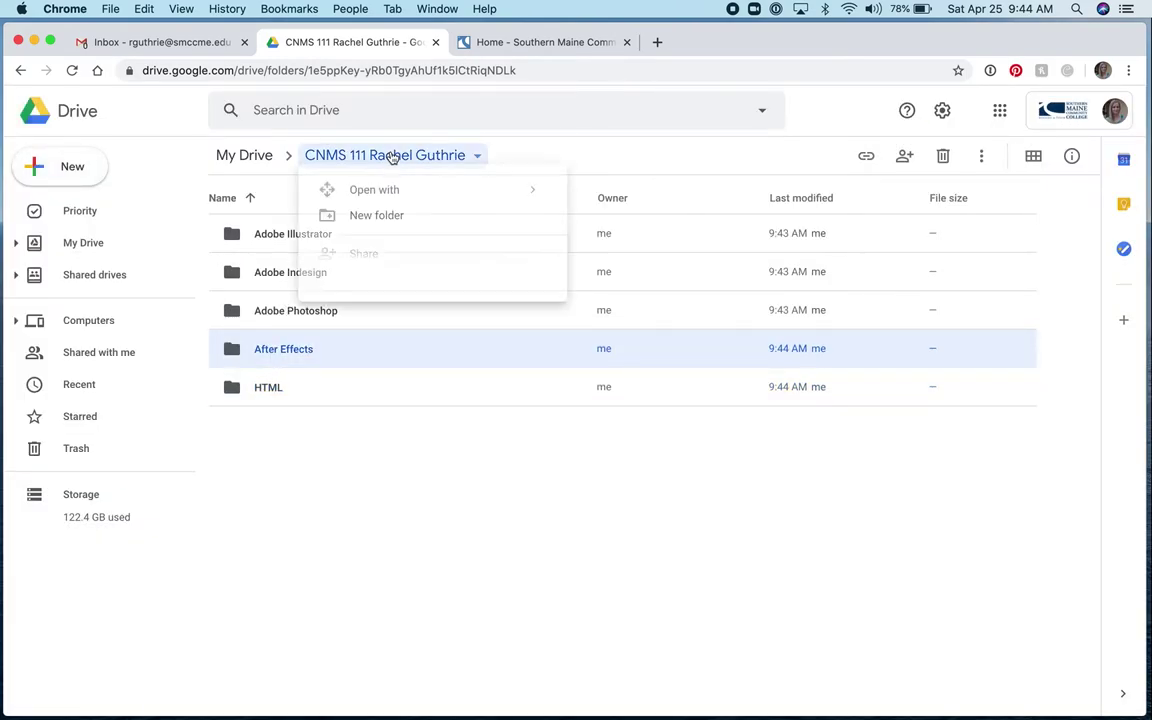
{"action": "left_click", "coordinate": [392, 157]}
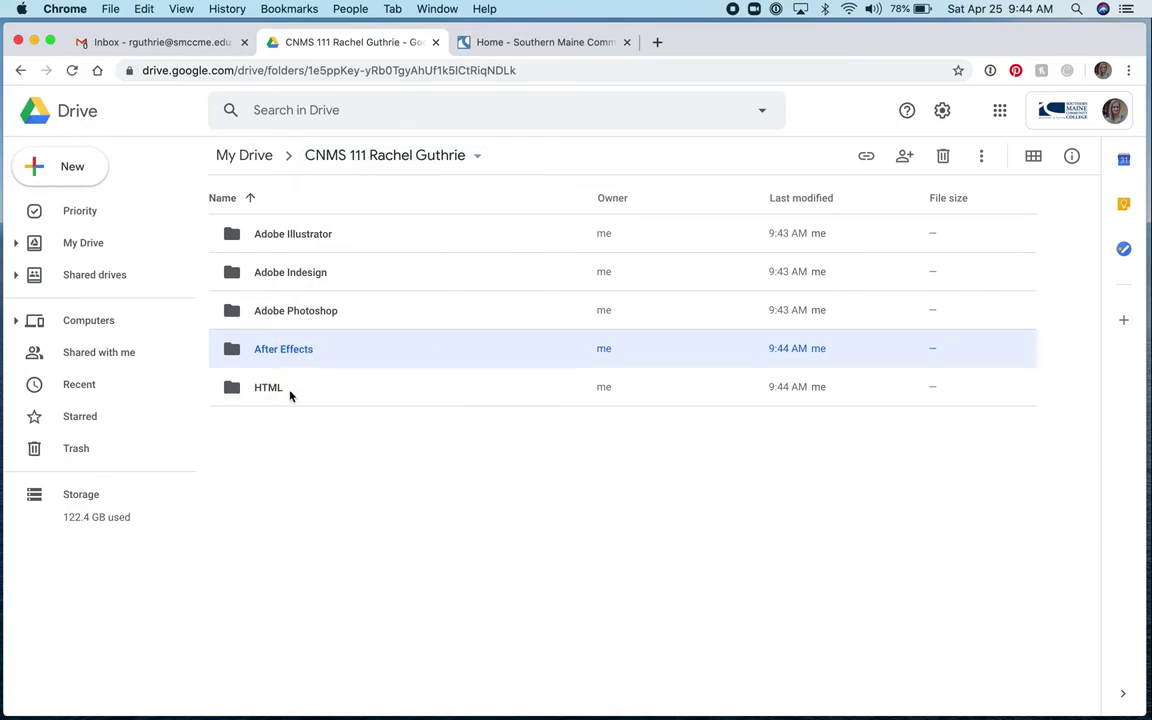
{"action": "left_click", "coordinate": [248, 158]}
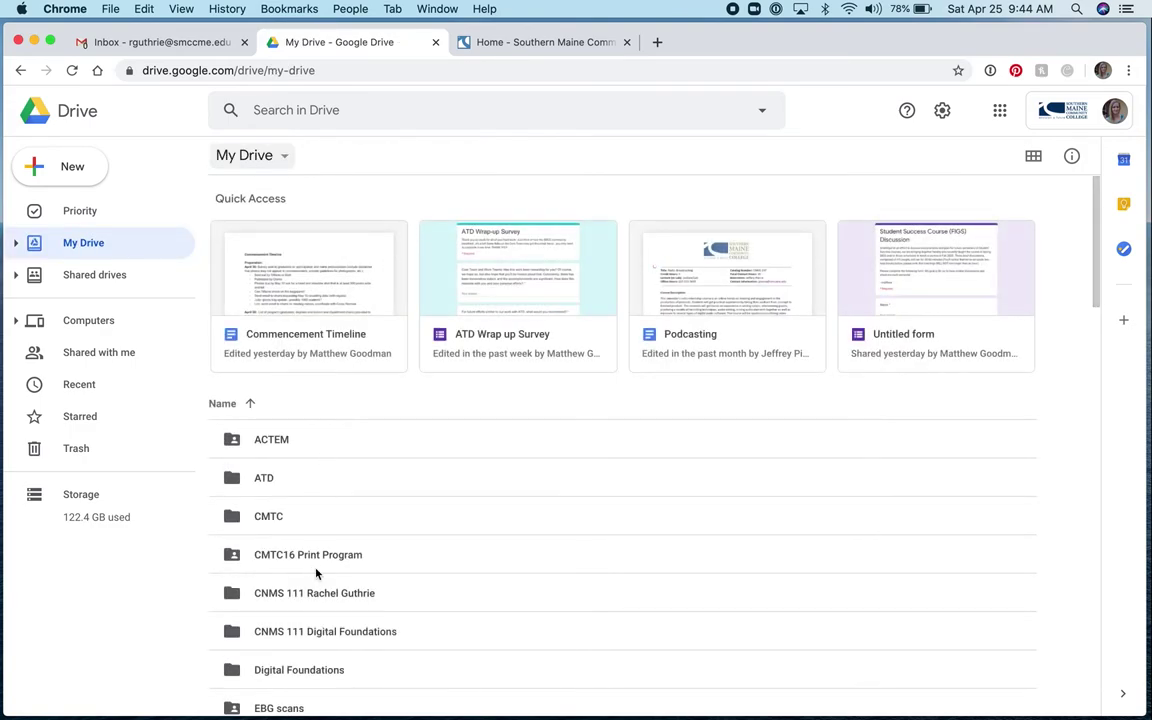
{"action": "left_click", "coordinate": [322, 594]}
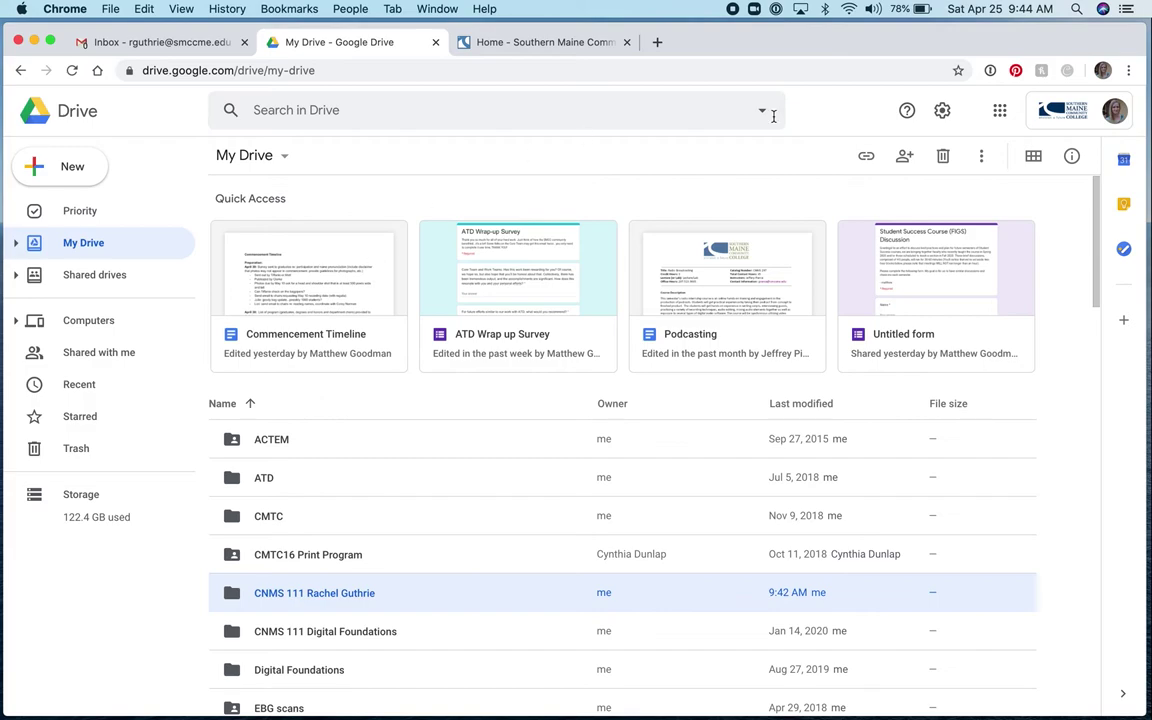
{"action": "left_click", "coordinate": [912, 159]}
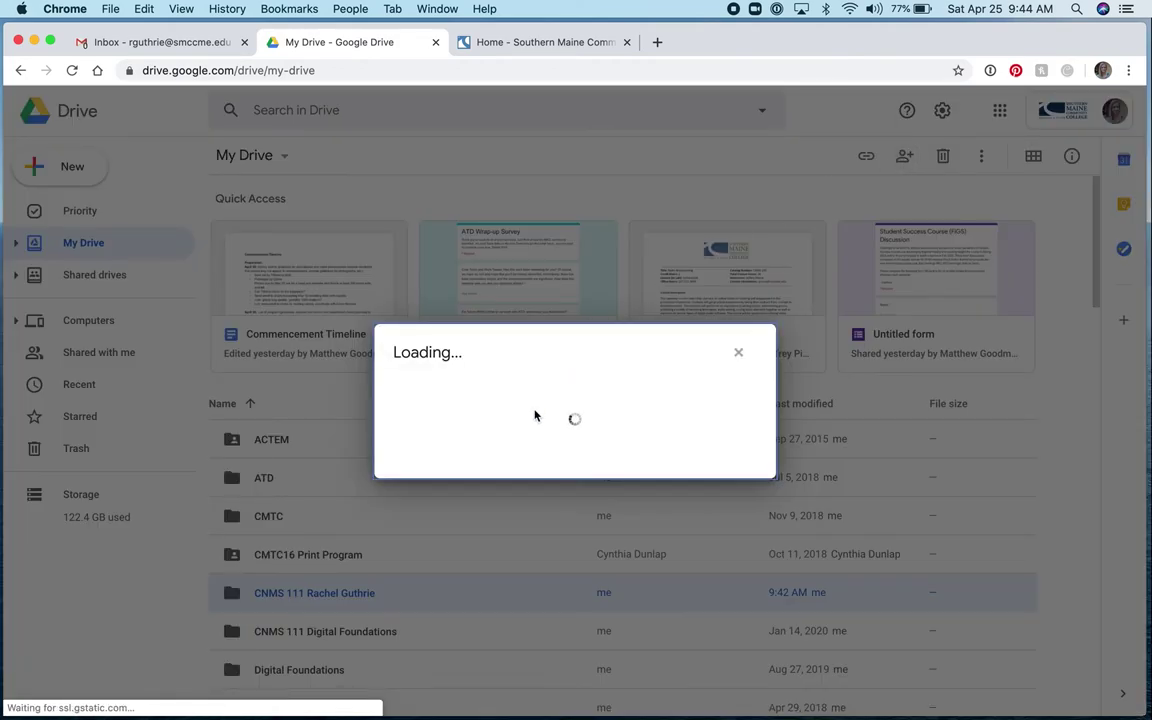
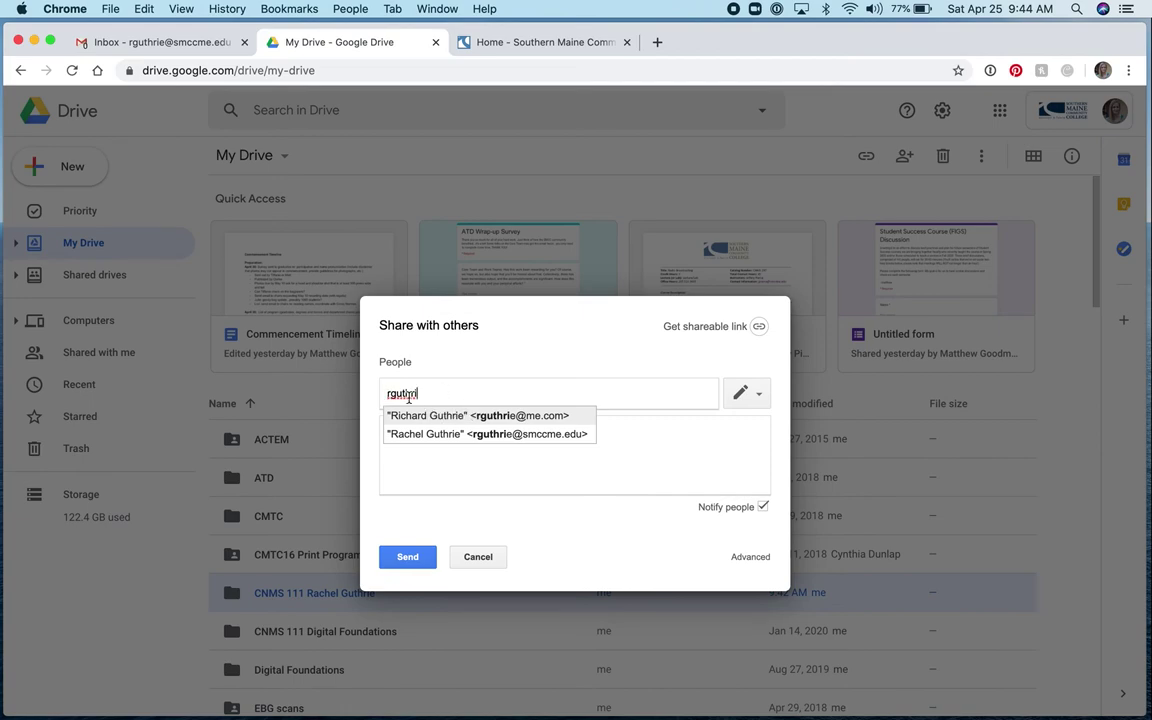
Add the instructor's school e-mail address as a share recipient
{"action": "left_click", "coordinate": [516, 440]}
Add the note 'Here is my shared folder :)' and send the invitation
{"action": "left_click", "coordinate": [419, 428]}
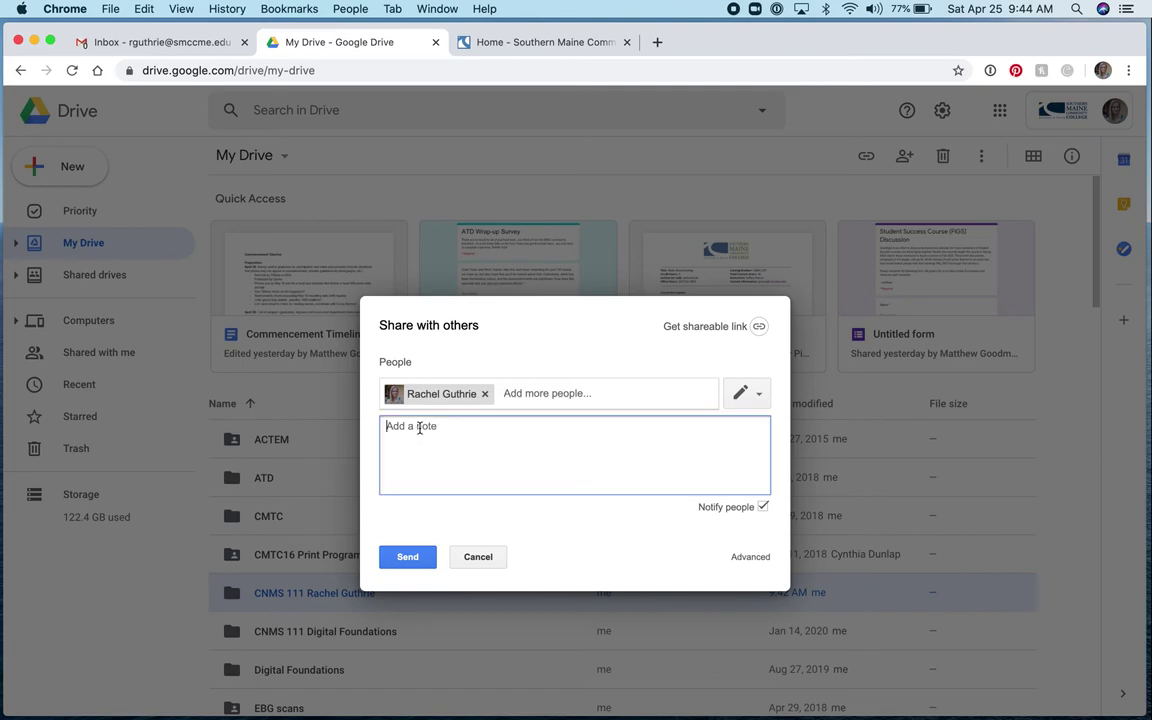
{"action": "type", "text": "Here is my shared folder :)"}
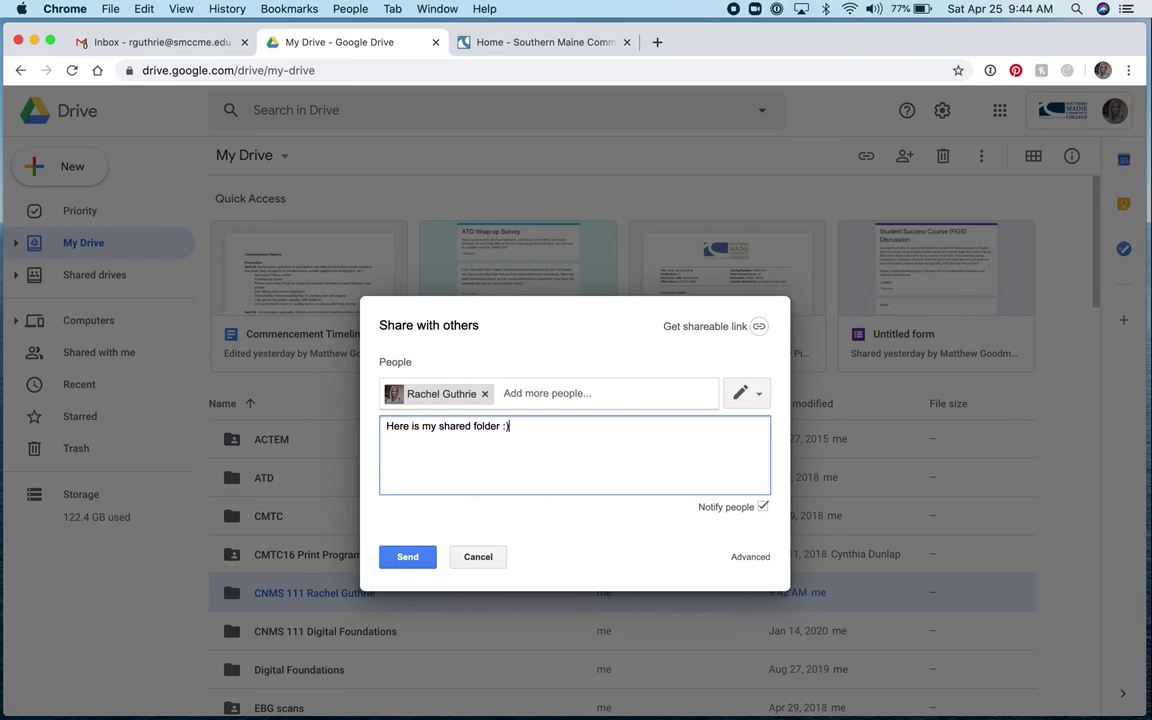
{"action": "left_click", "coordinate": [412, 558]}
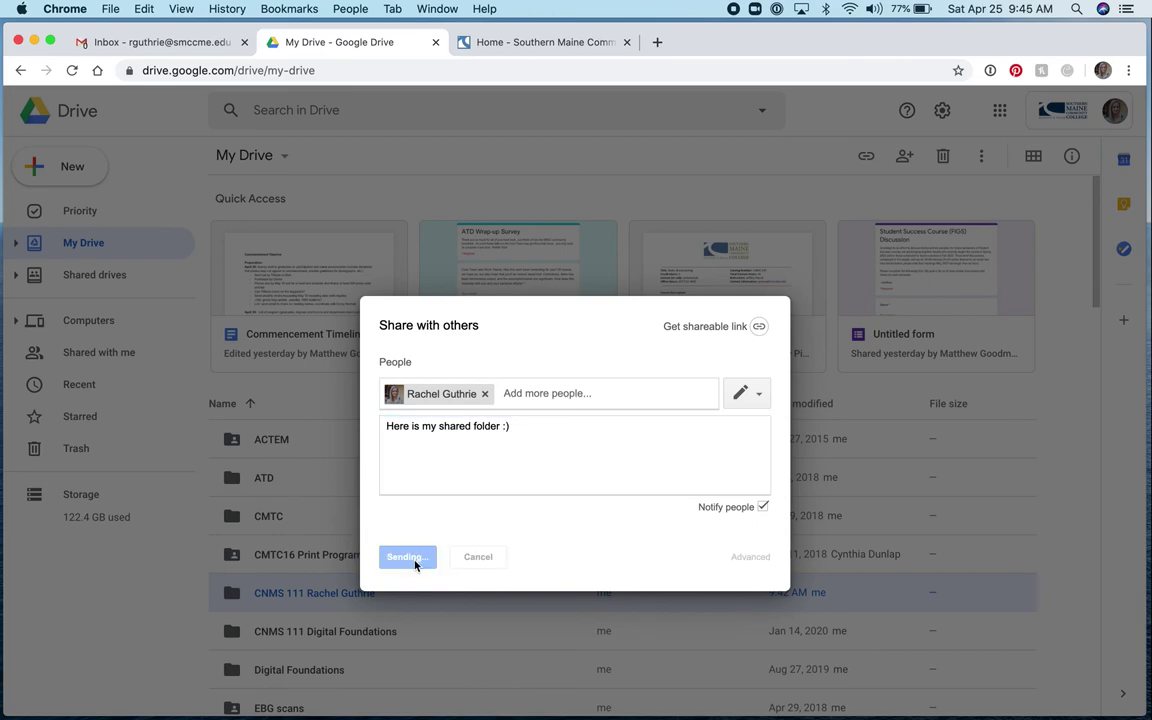